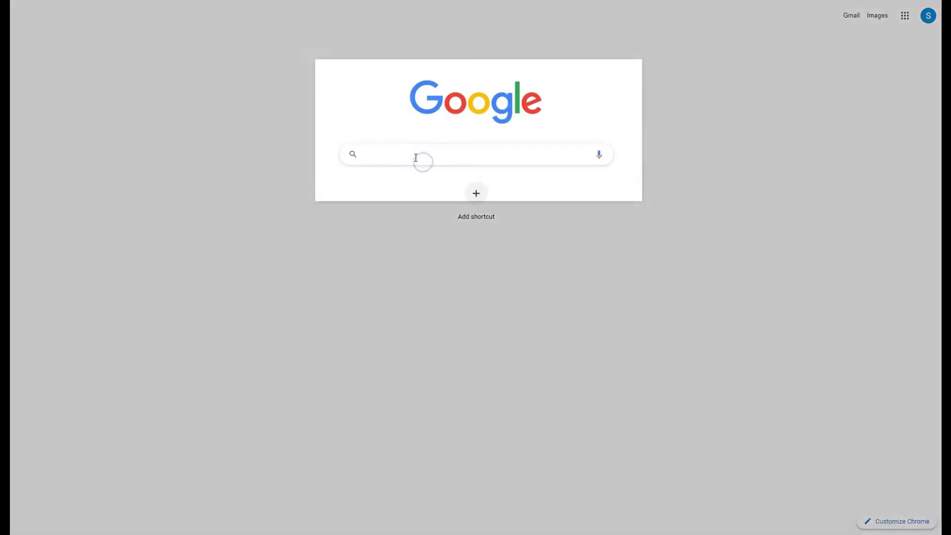
Go to test.ielts-blog.com in Chrome to load the practice platform.
type("test.")
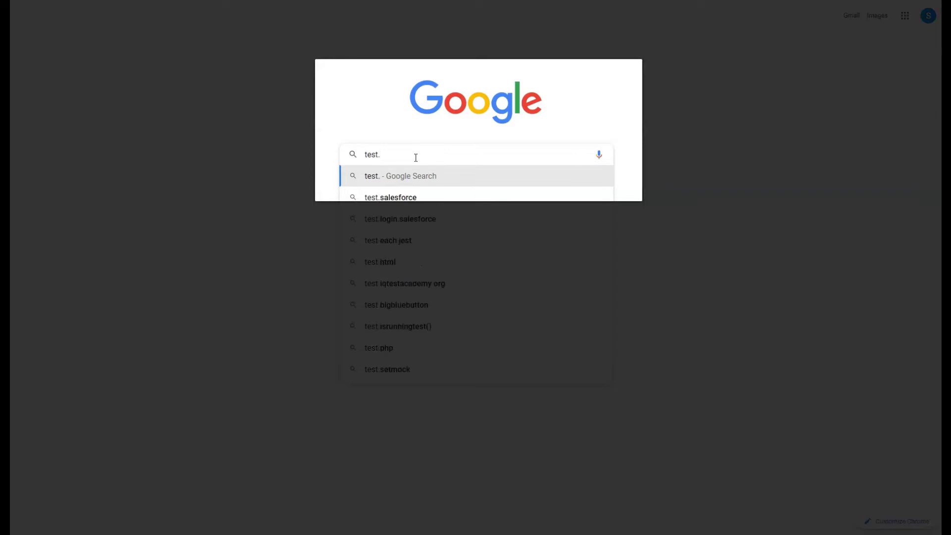
type("ielts-blog")
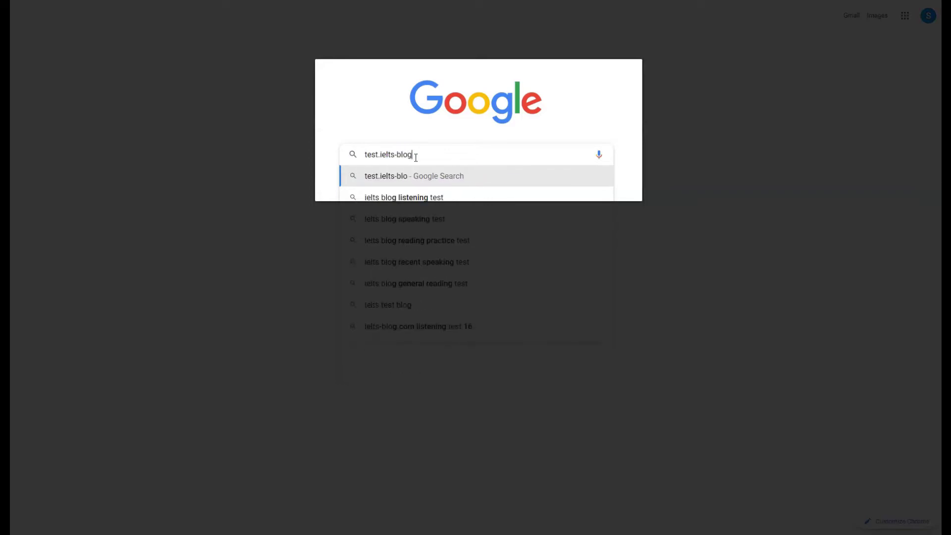
type(".com")
key("Return")
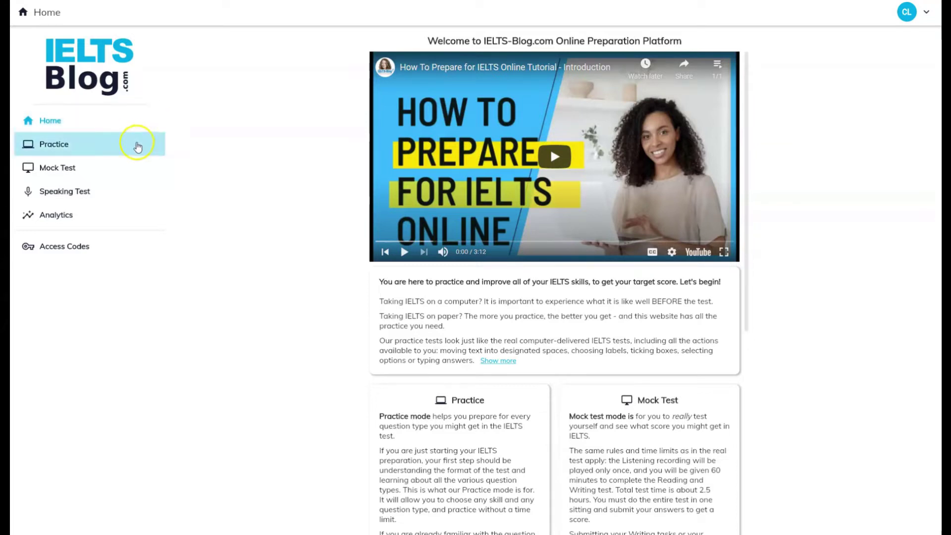
Show the Practice section, check Academic, then return to the General tests list.
left_click(137, 147)
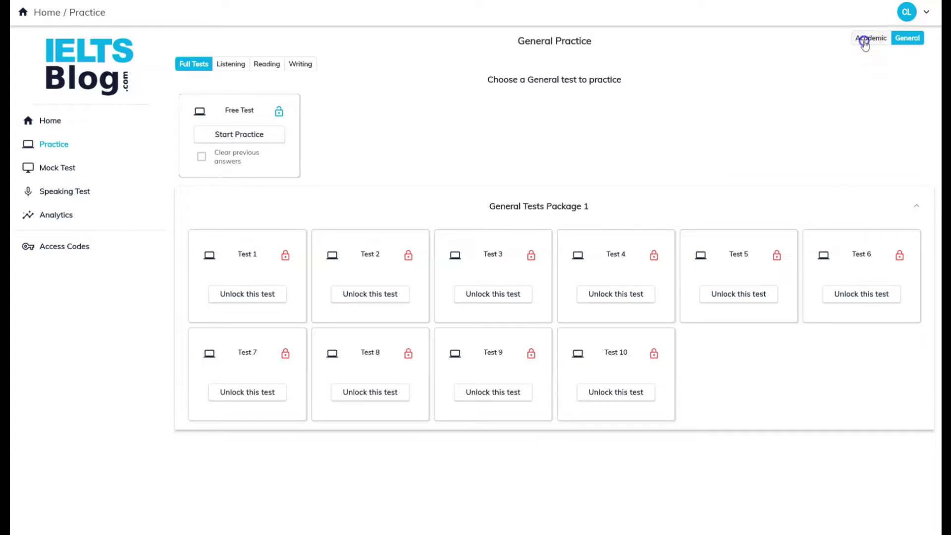
left_click(865, 43)
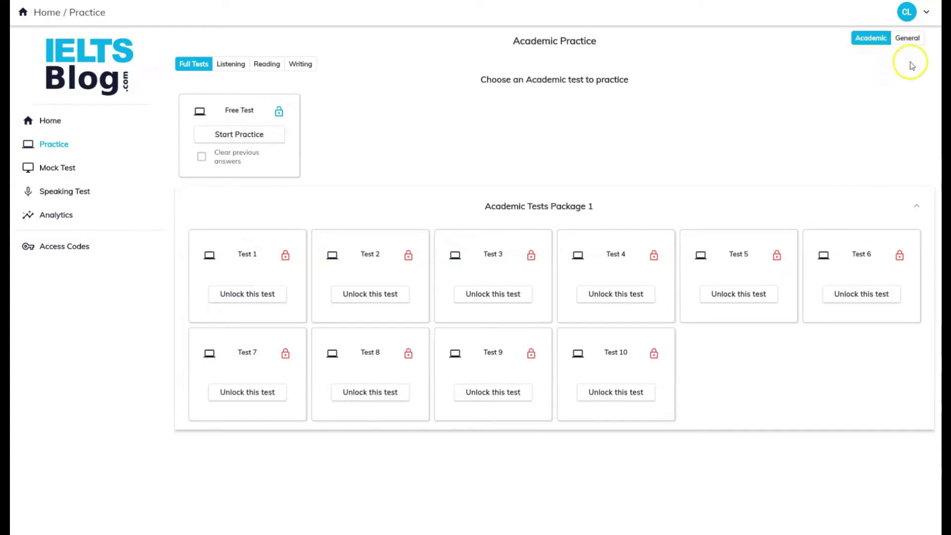
left_click(912, 42)
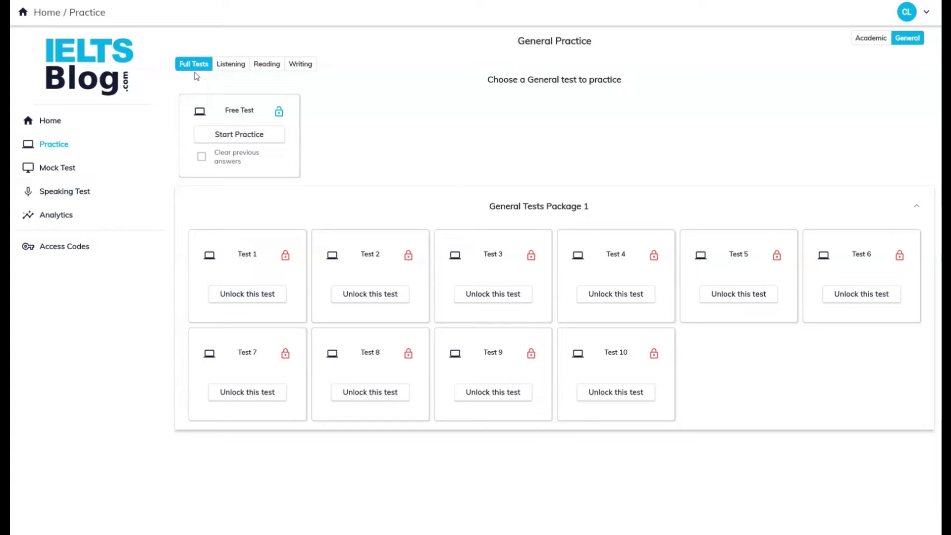
Preview the Listening, Reading and Writing parts, then return to Academic Full Tests.
left_click(232, 68)
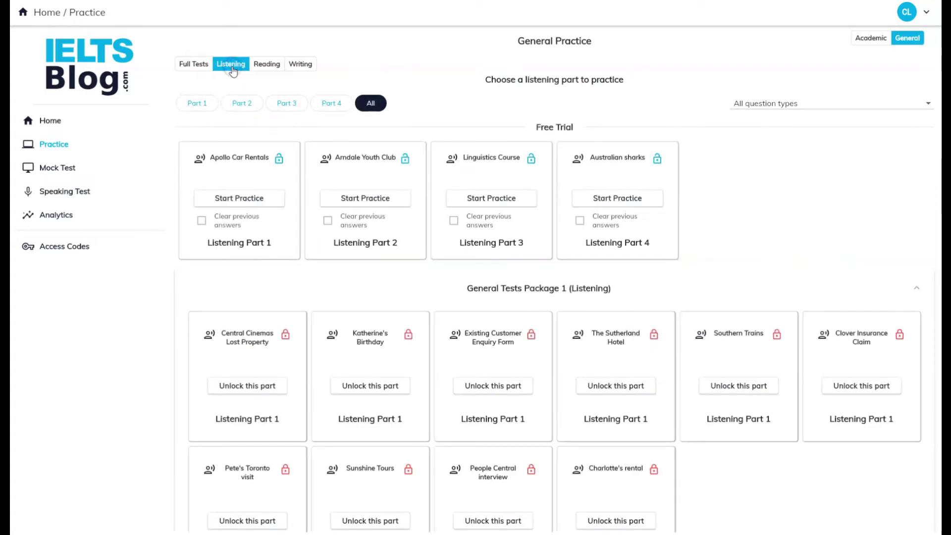
left_click(266, 67)
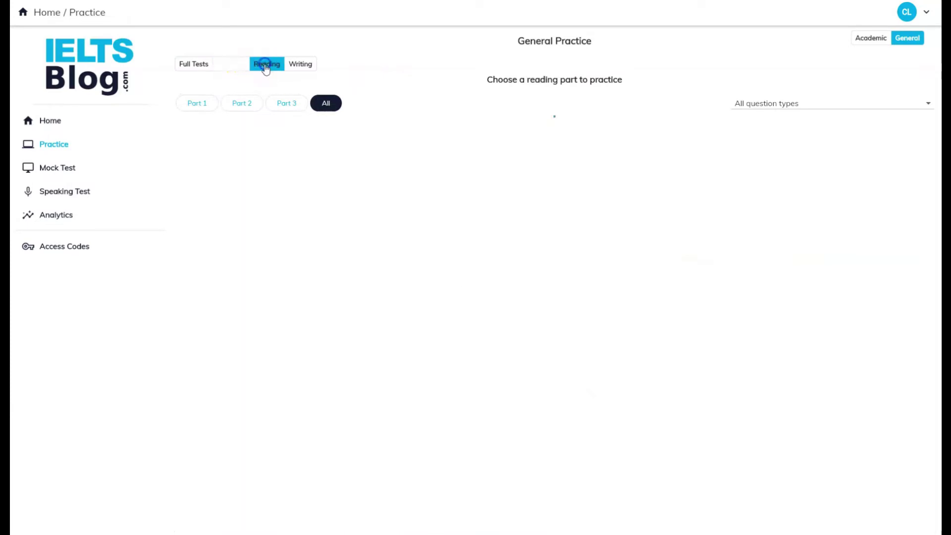
left_click(296, 67)
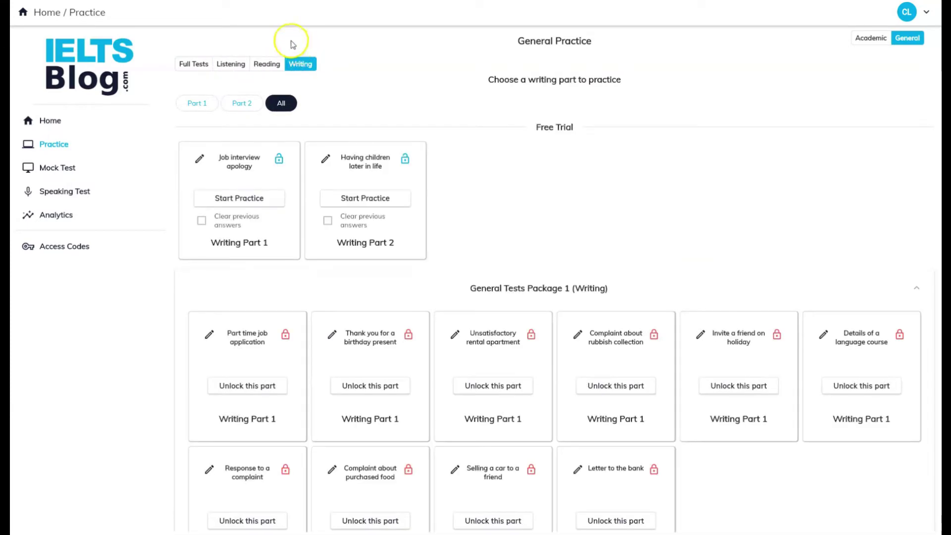
left_click(192, 66)
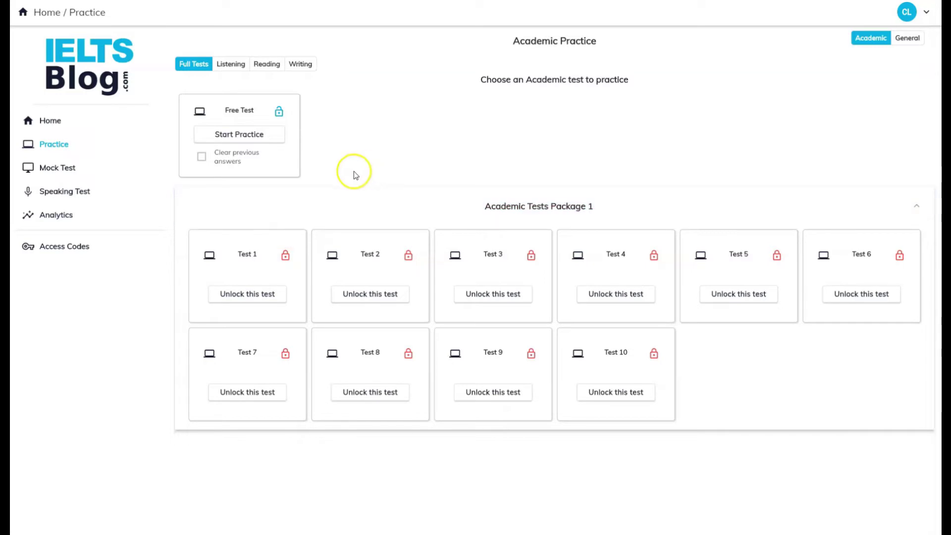
Check Test 1's unlock option, then start the Free Test with previous answers cleared.
left_click(246, 295)
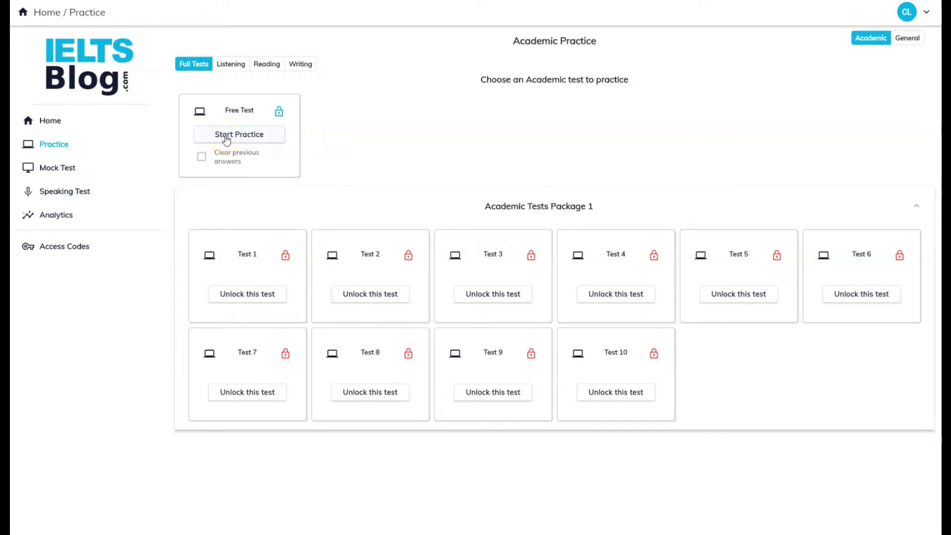
left_click(202, 158)
left_click(229, 136)
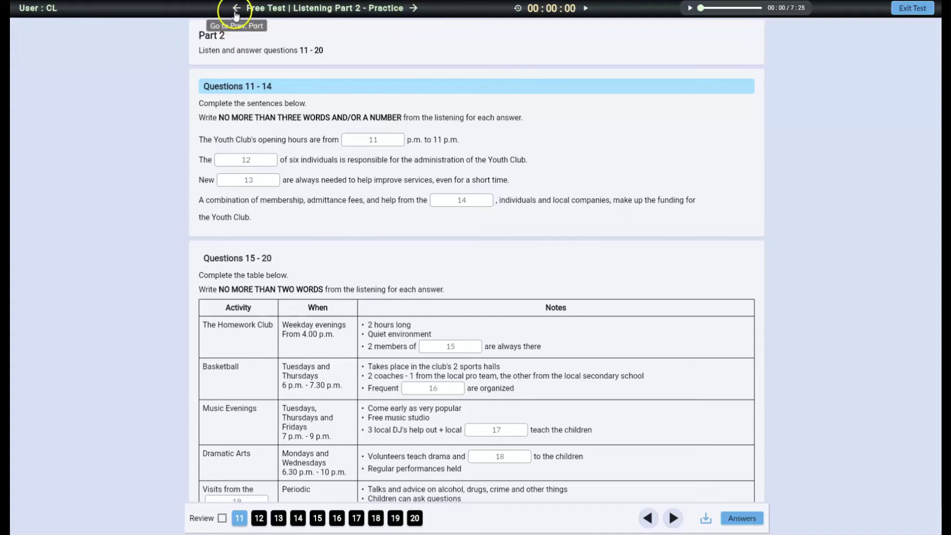
Start and pause the timer, play the Part 2 recording, then skip it to 1:46.
left_click(586, 9)
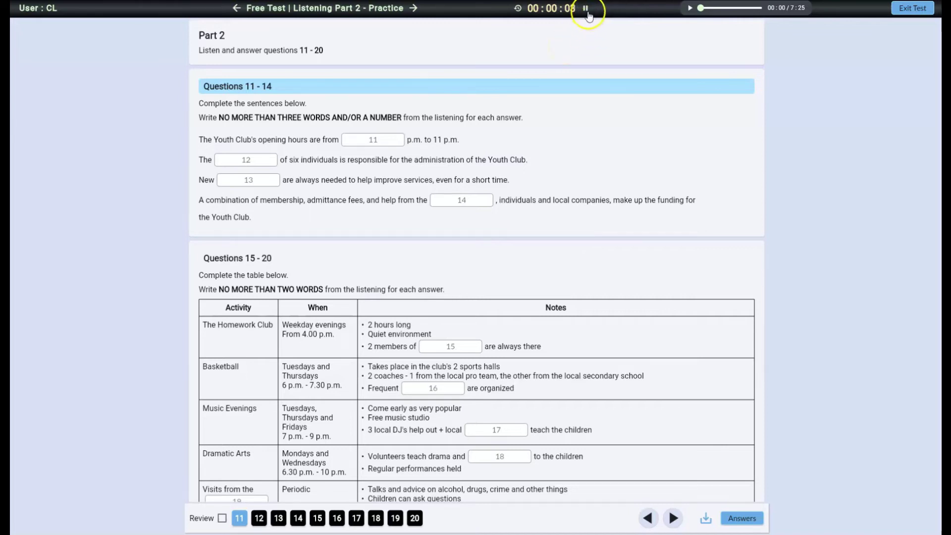
left_click(586, 10)
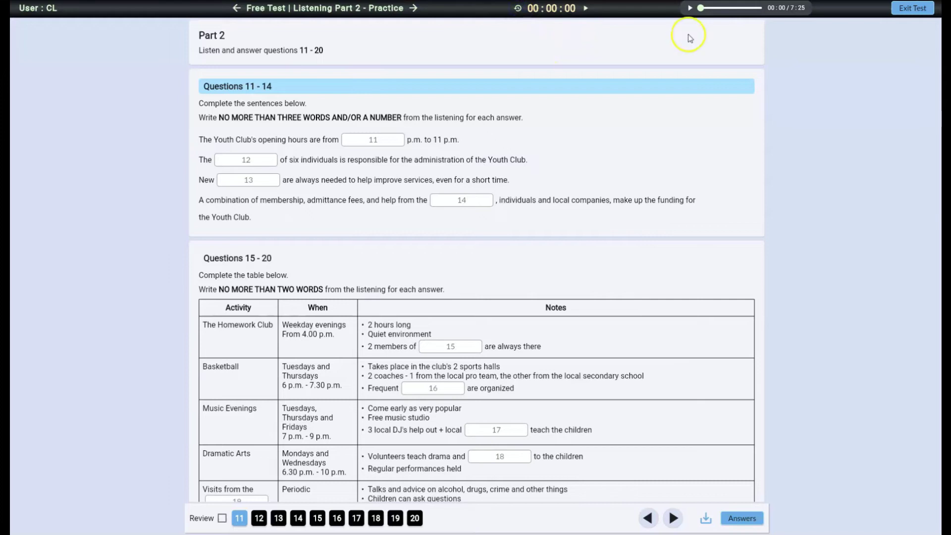
left_click(690, 9)
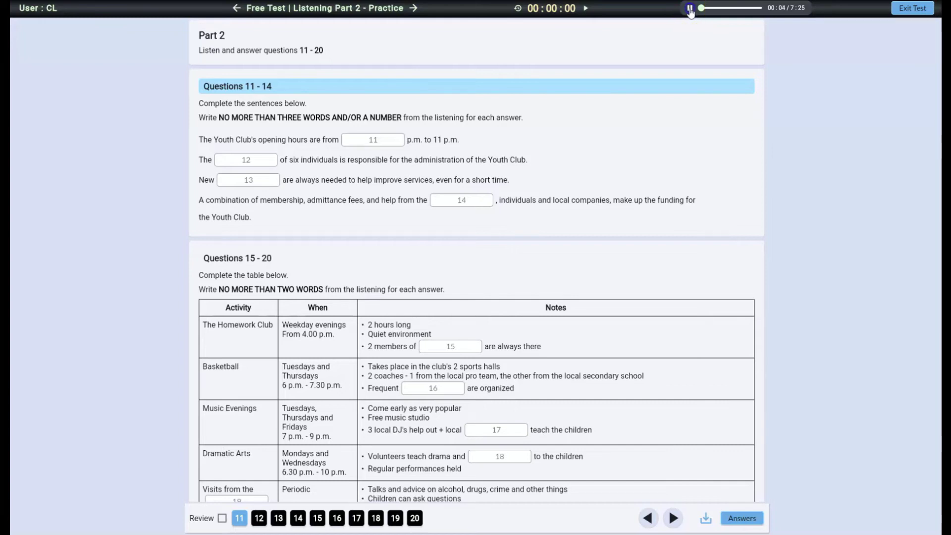
left_click(690, 9)
left_click_drag(700, 9, 715, 10)
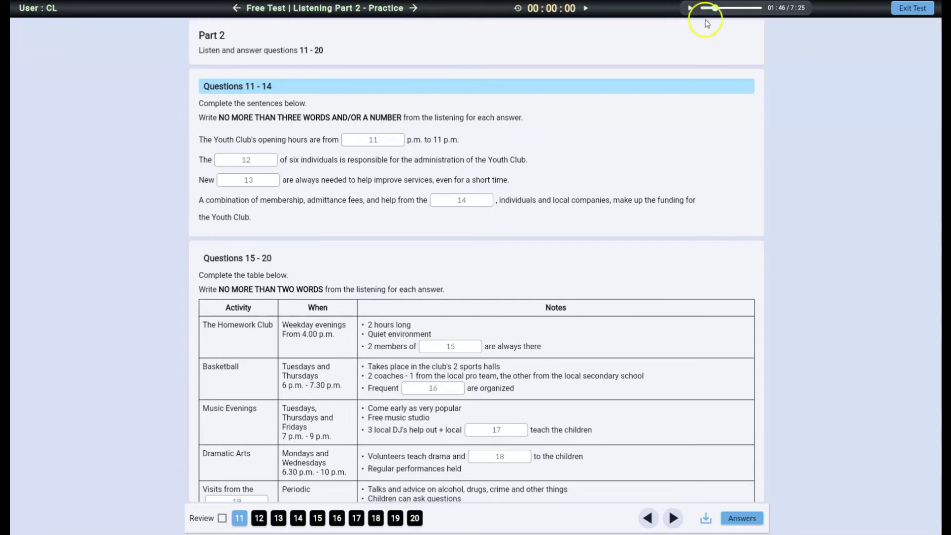
Enter 'staff' for question 15, flag it for review, and save the answers.
left_click(278, 524)
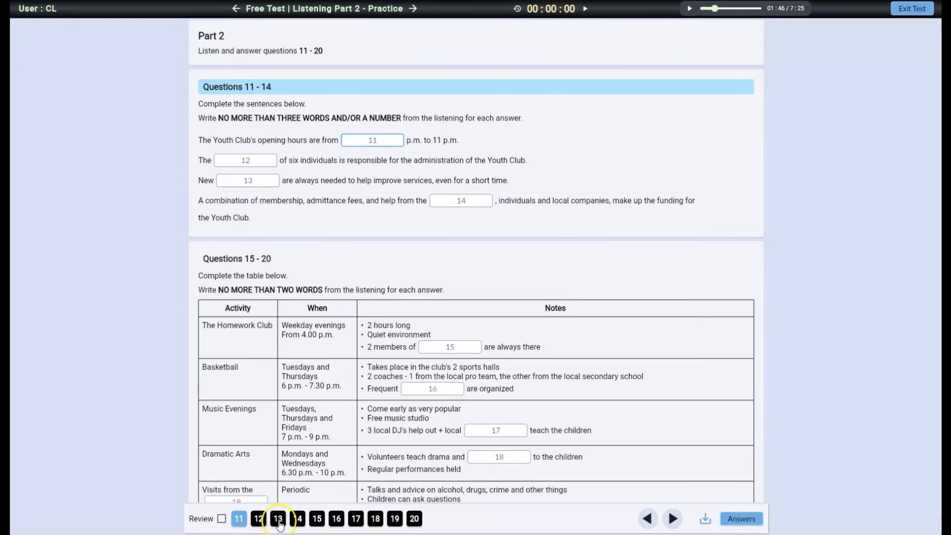
left_click(278, 520)
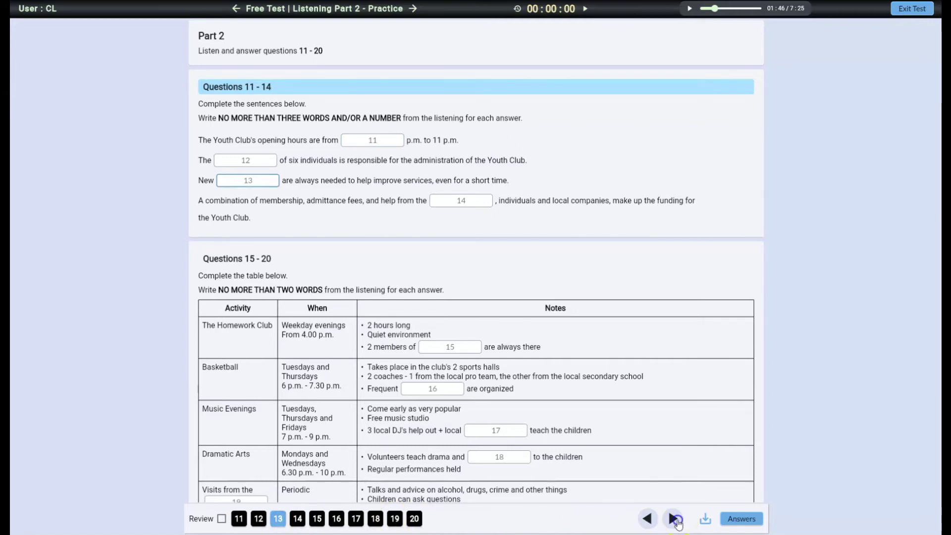
left_click(681, 524)
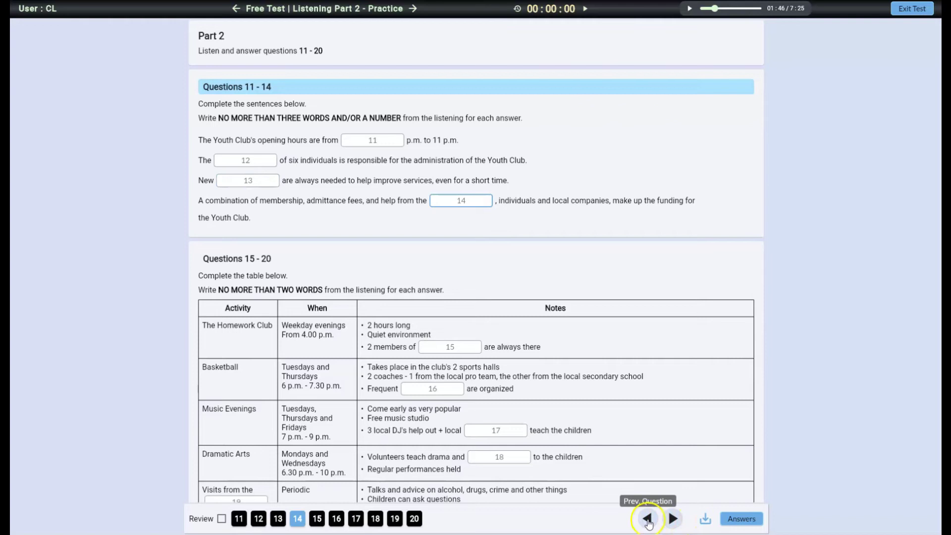
left_click(647, 520)
left_click(647, 520)
left_click(453, 347)
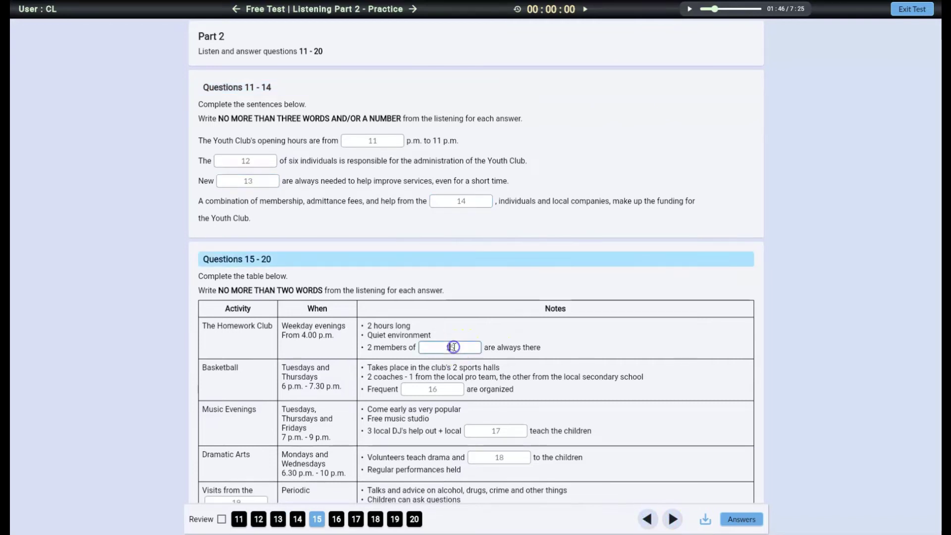
type("staff")
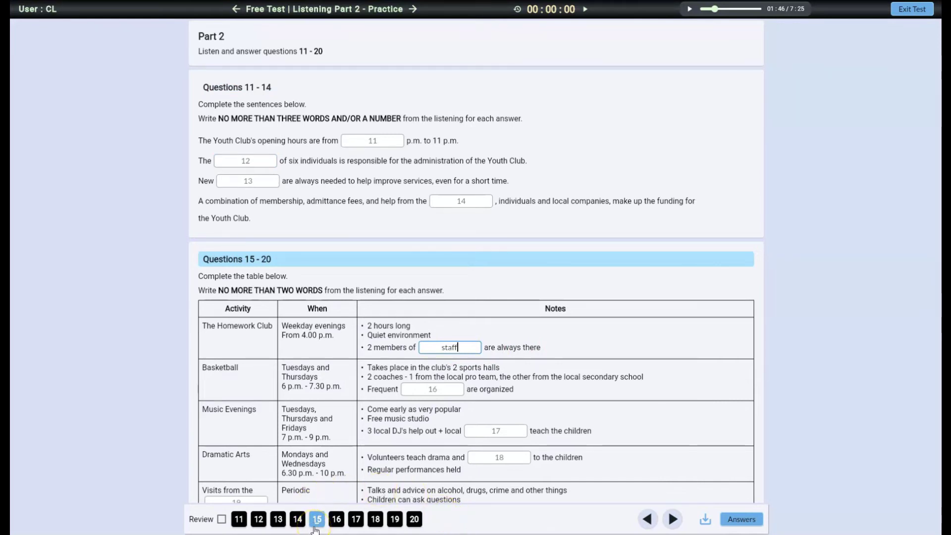
left_click(221, 519)
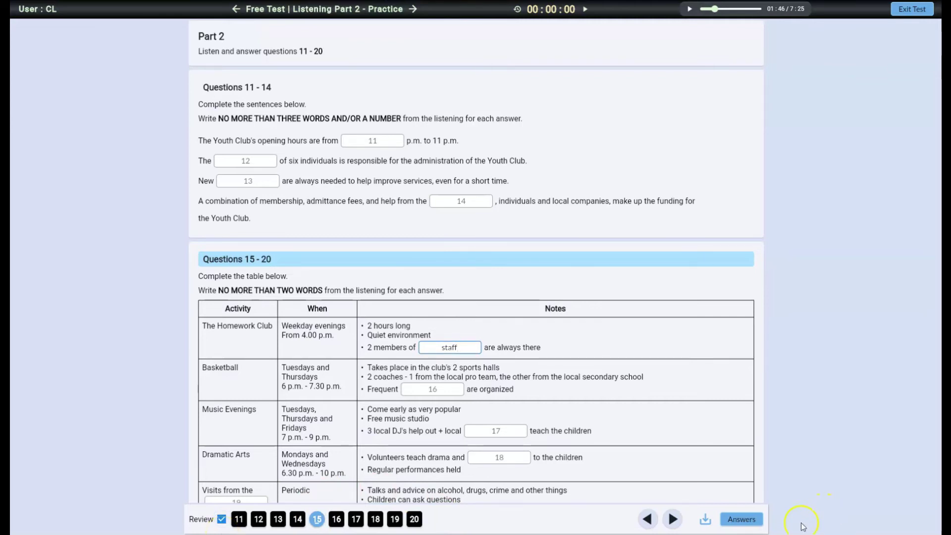
left_click(706, 522)
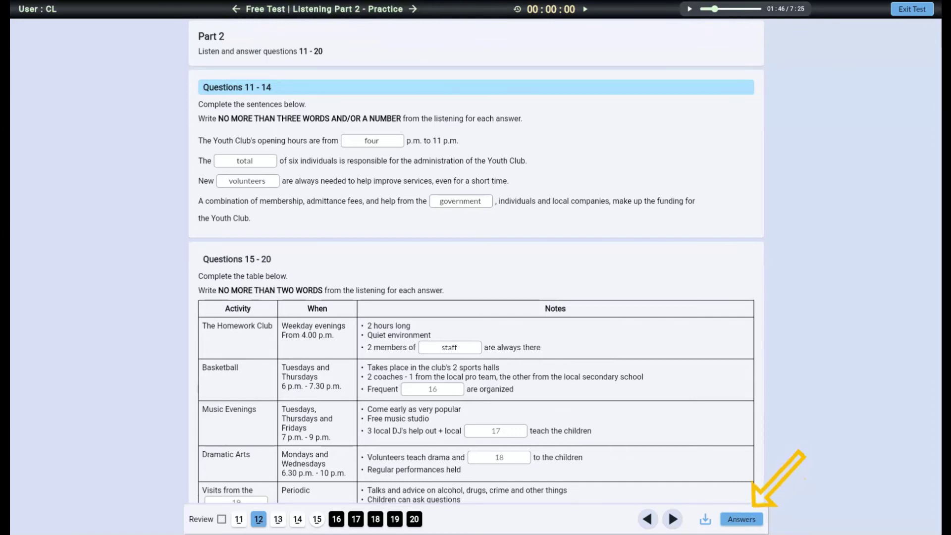
Reveal the answers, read the Answer Help for Questions 11 - 14, then hide them.
left_click(745, 522)
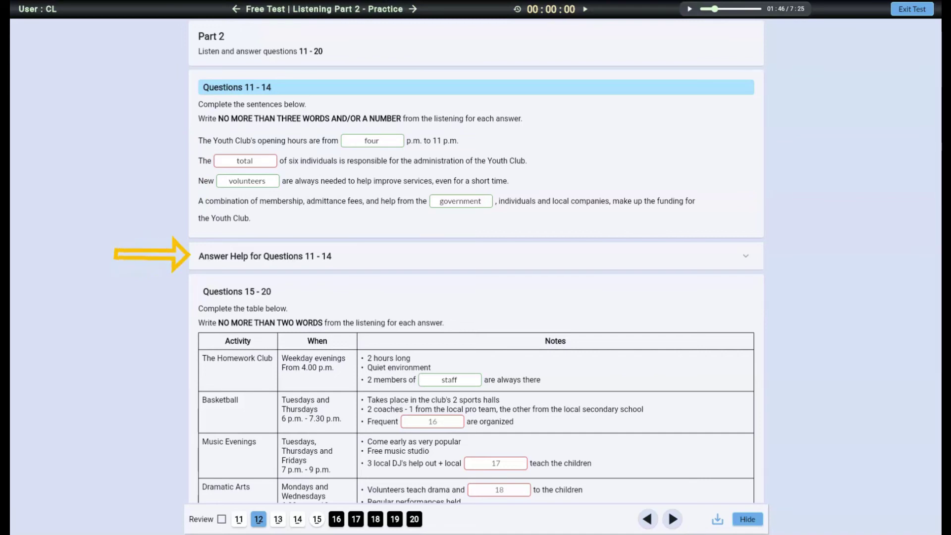
mouse_move(245, 161)
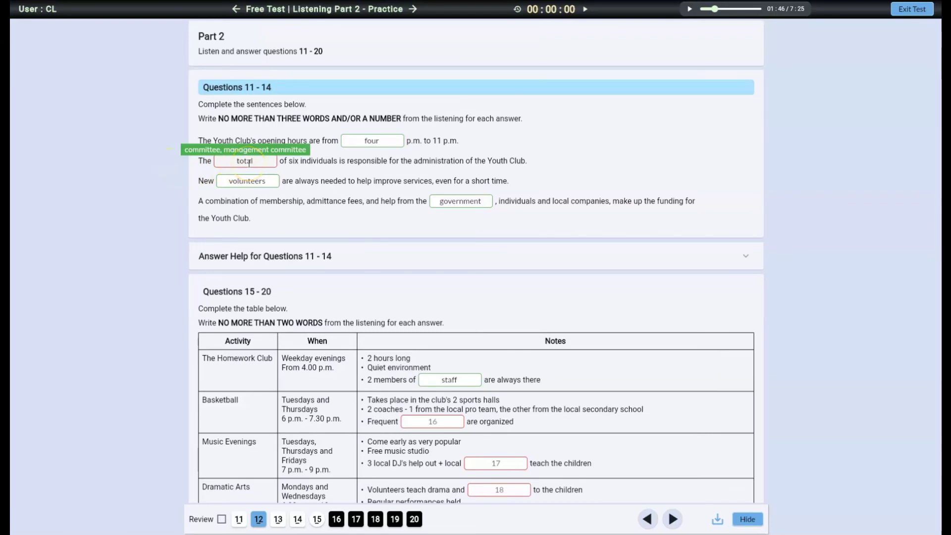
left_click(295, 260)
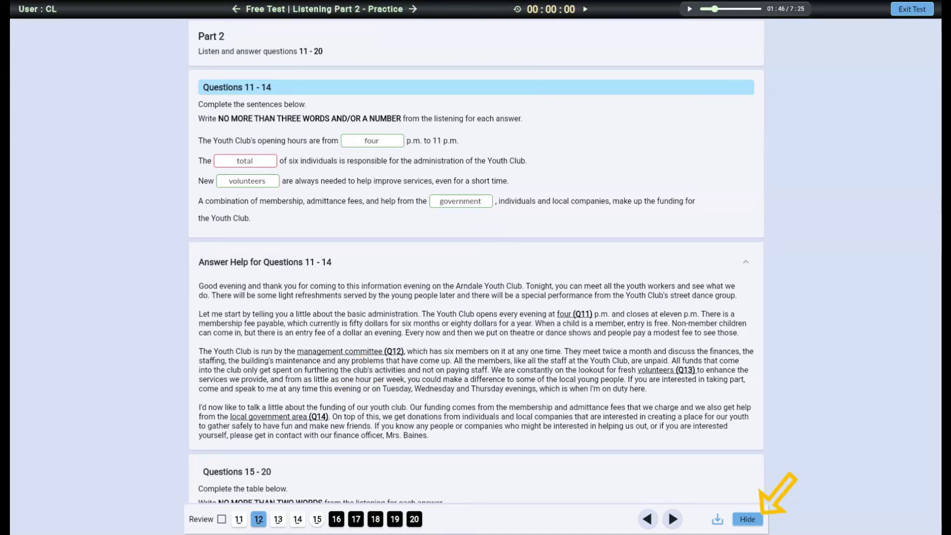
left_click(746, 521)
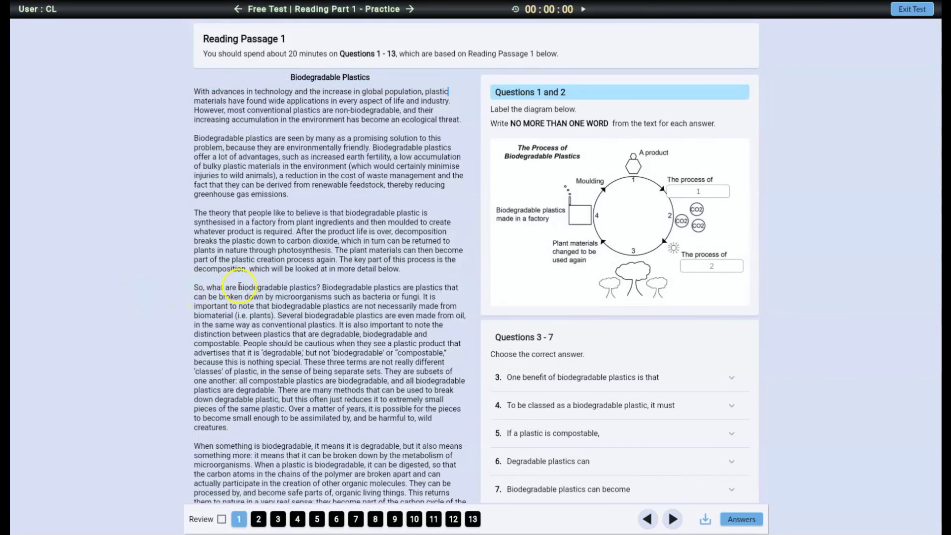
Highlight 'biodegradable plastics' in yellow in the reading passage.
left_click_drag(239, 286, 314, 287)
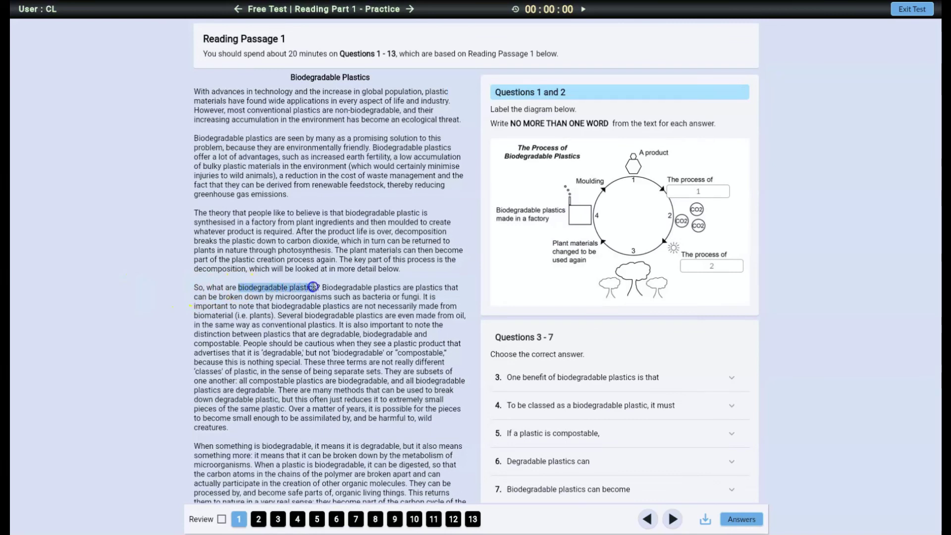
right_click(313, 287)
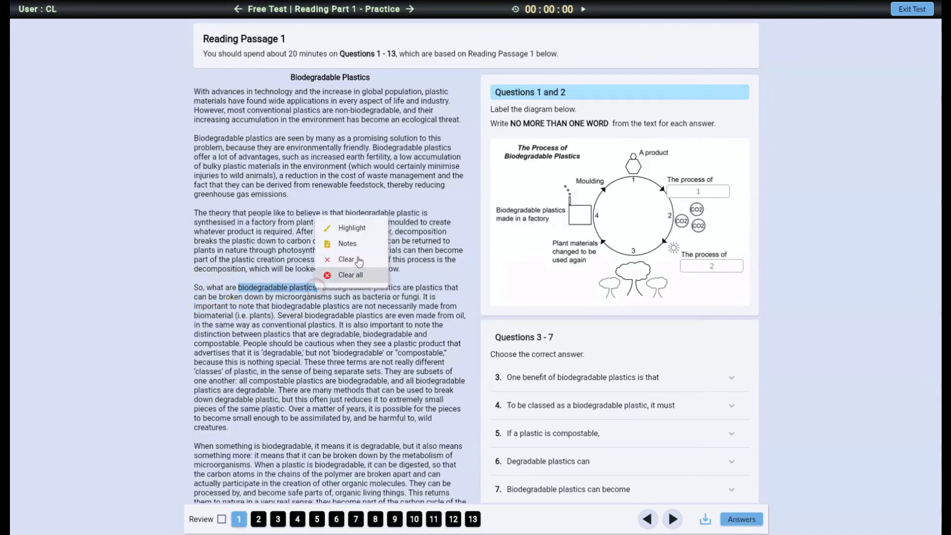
left_click(361, 229)
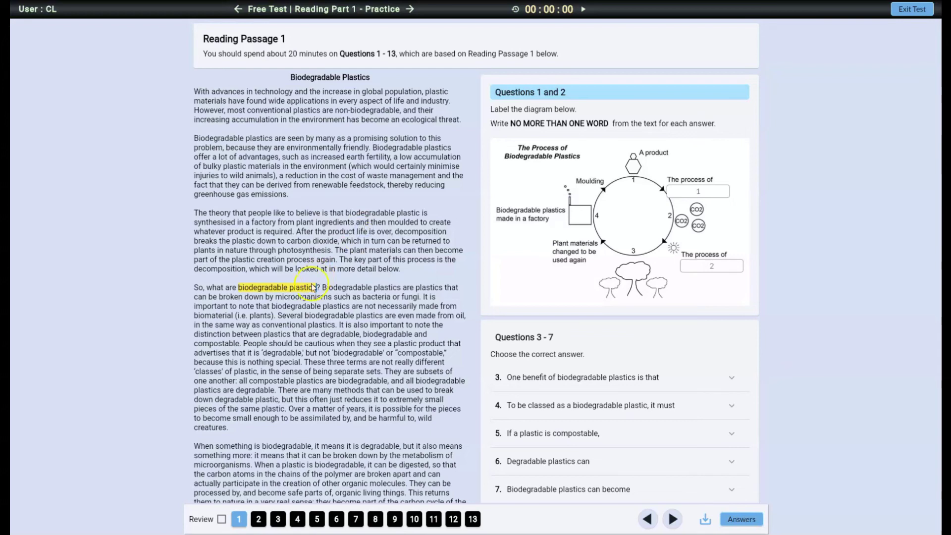
Attach the note 'Add notes' to the highlighted phrase, then show question 3's choices.
left_click(310, 287)
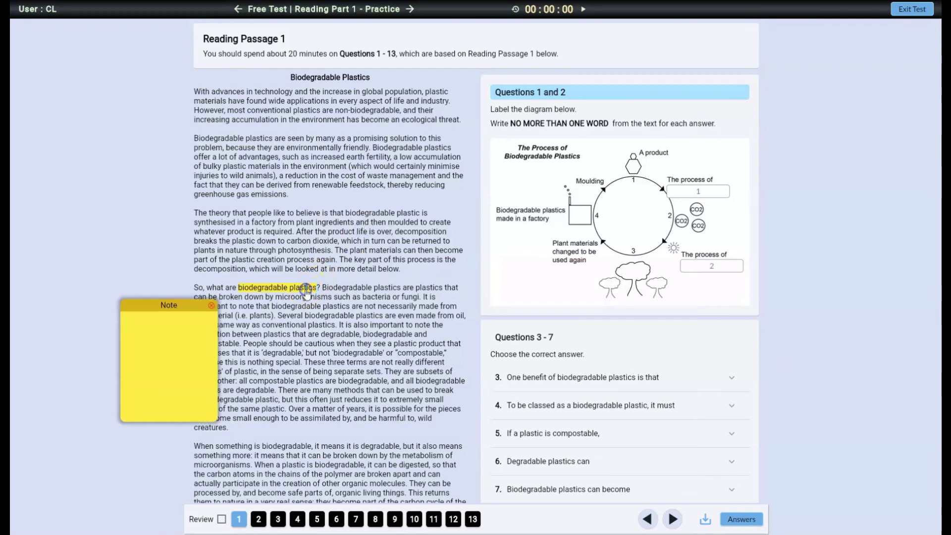
left_click(175, 329)
type("Add")
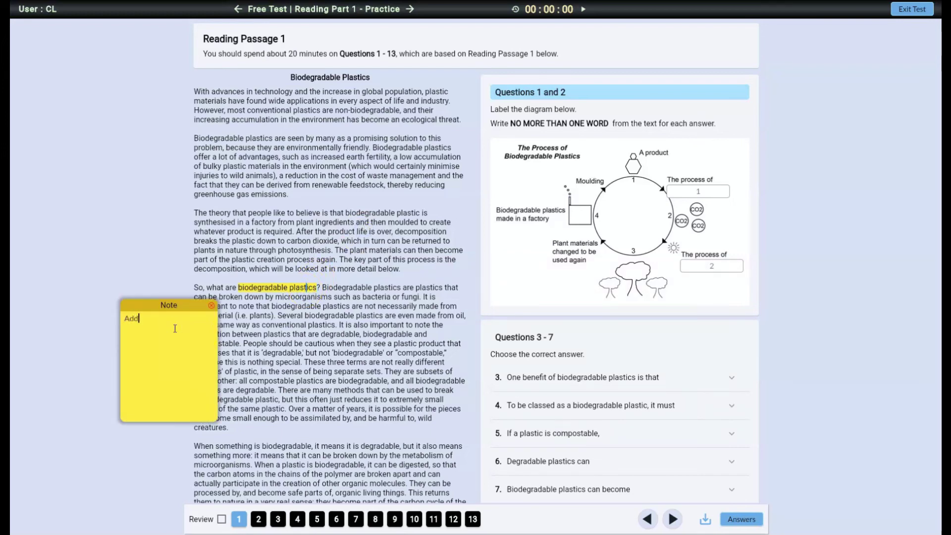
type(" notes")
left_click(107, 364)
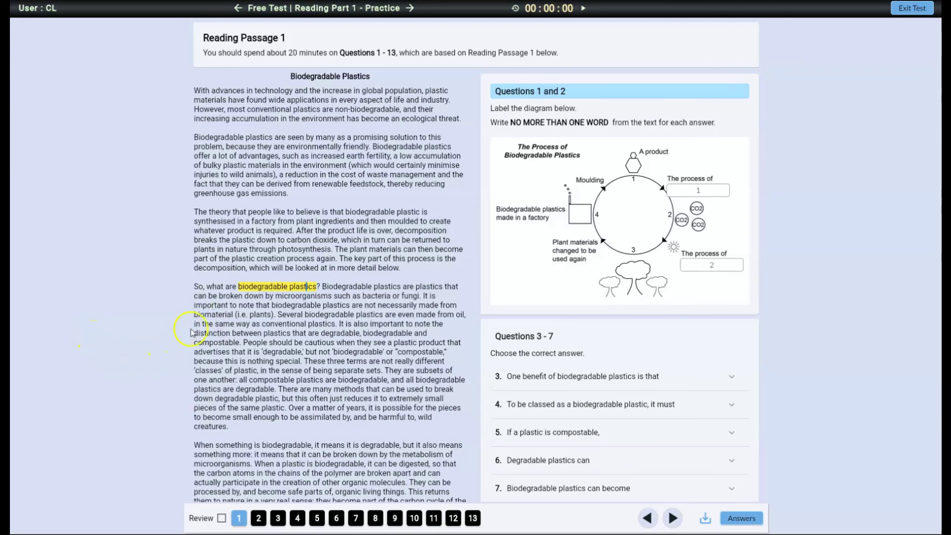
left_click(258, 289)
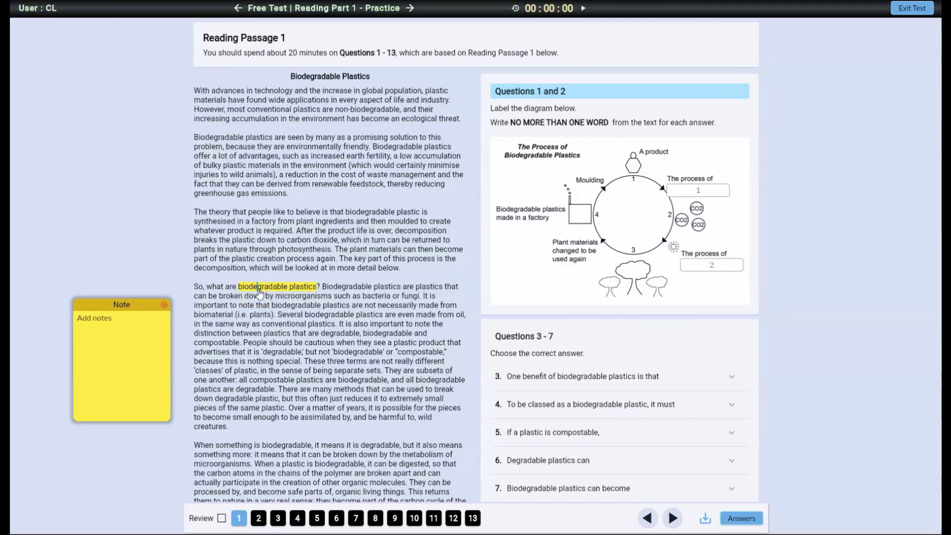
left_click(71, 259)
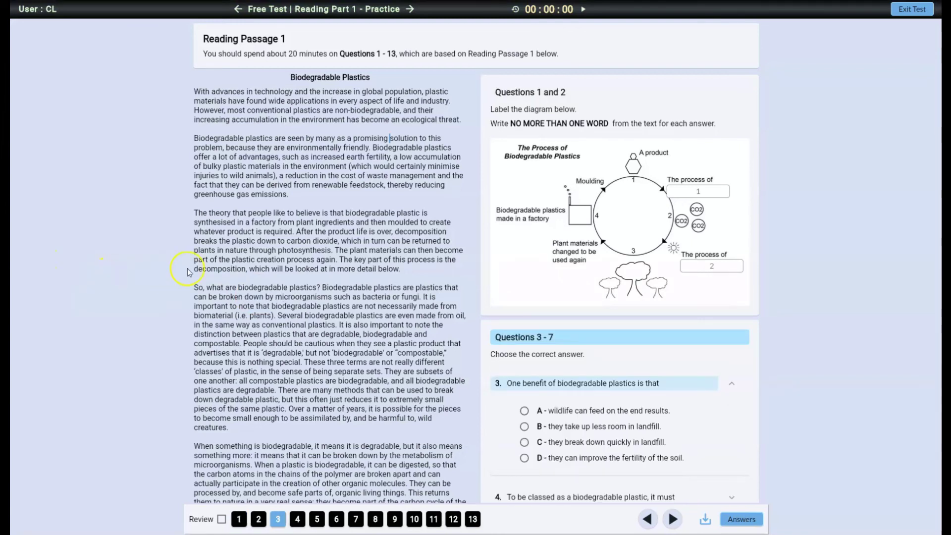
Copy 'decomposition' from the passage and paste it into answer box 1.
key("ctrl+c")
left_click_drag(194, 269, 244, 270)
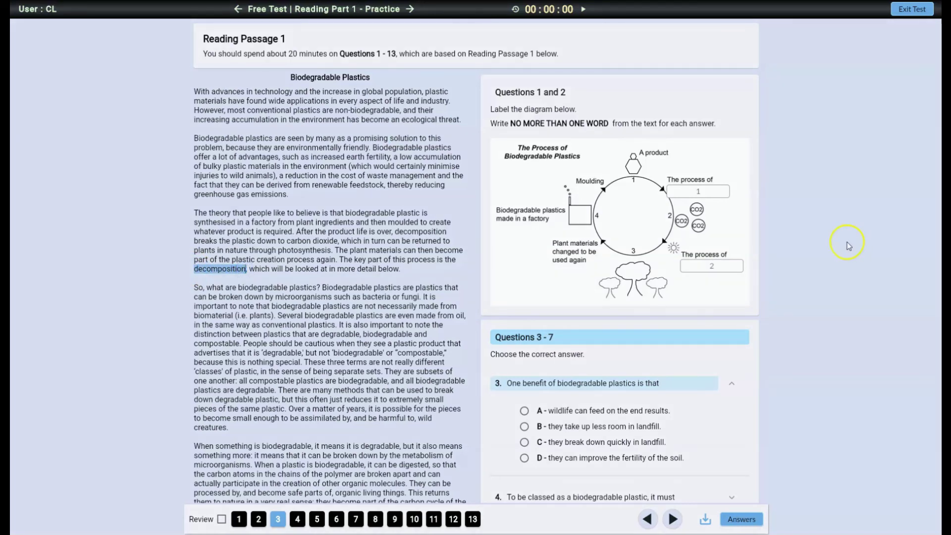
left_click(678, 192)
key("ctrl+v")
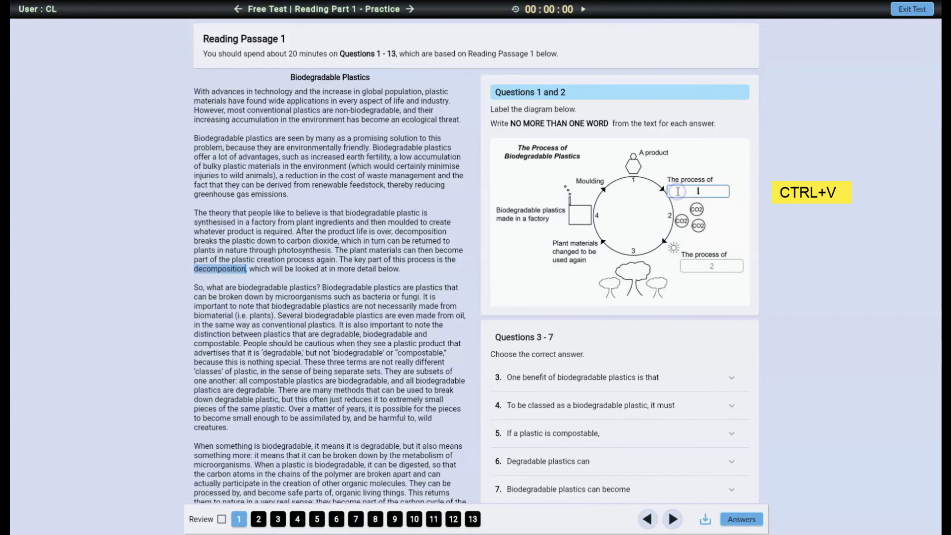